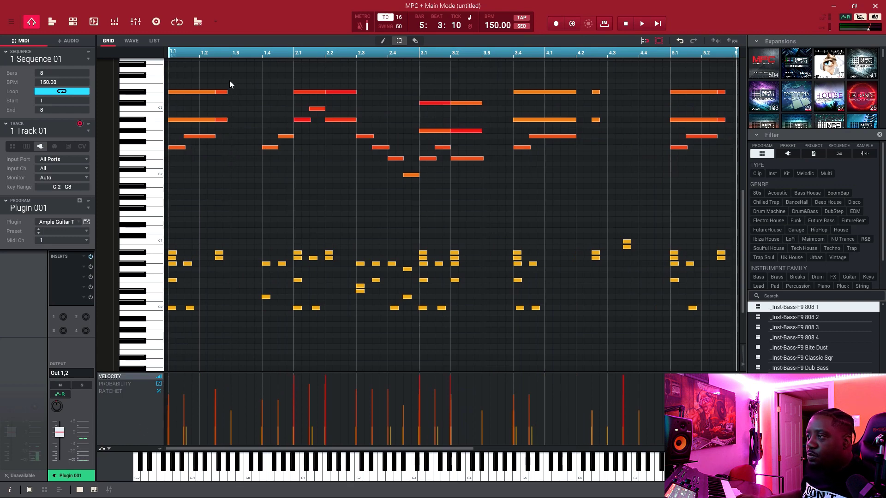
Step: Move the selected upper and lower notes in the guitar part's first bar an eighth note later and play the sequence
left_click_drag(229, 76, 176, 144)
key("Right")
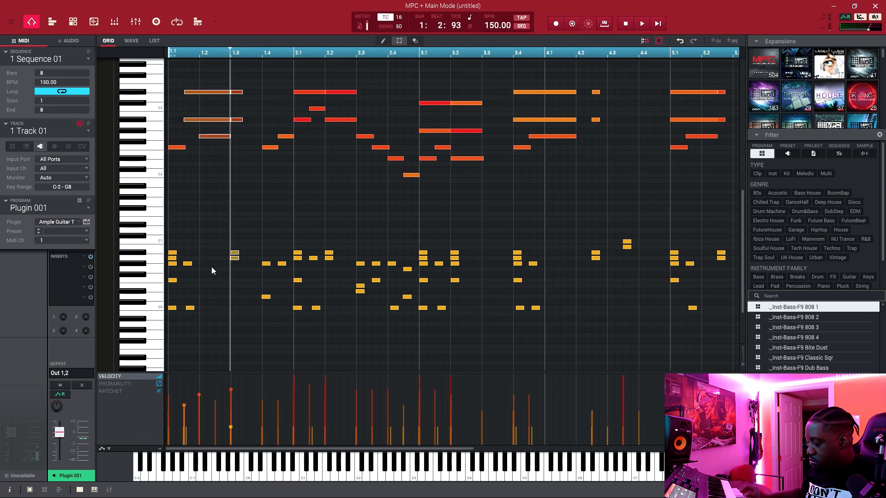
key("space")
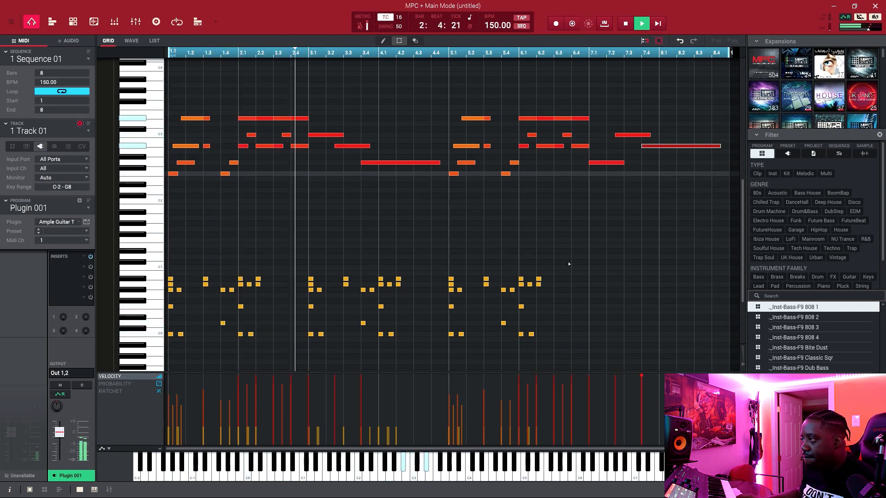
Step: Duplicate the low trigger notes of bars 5 and 6 into bars 7 and 8, and stop playback
left_click_drag(578, 255, 437, 363)
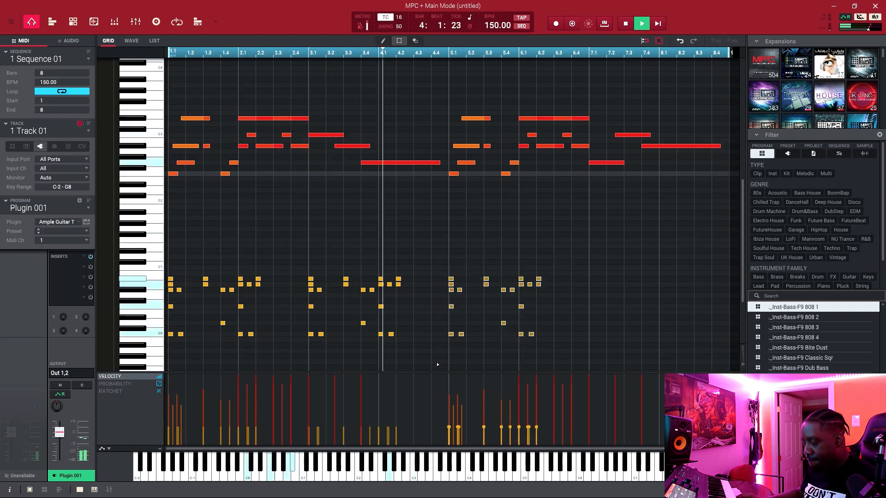
key("ctrl+d")
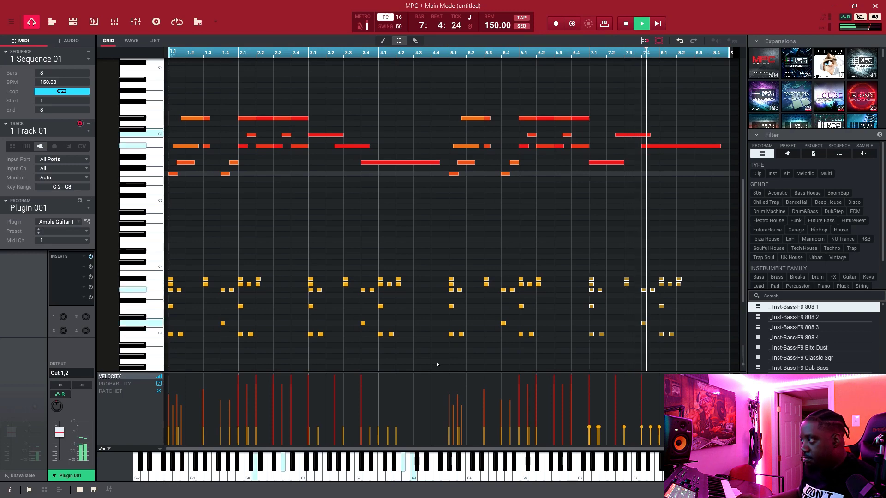
key("space")
Step: Pitch quantize all the notes on Track 01 to the F Natural Minor scale
left_click(603, 179)
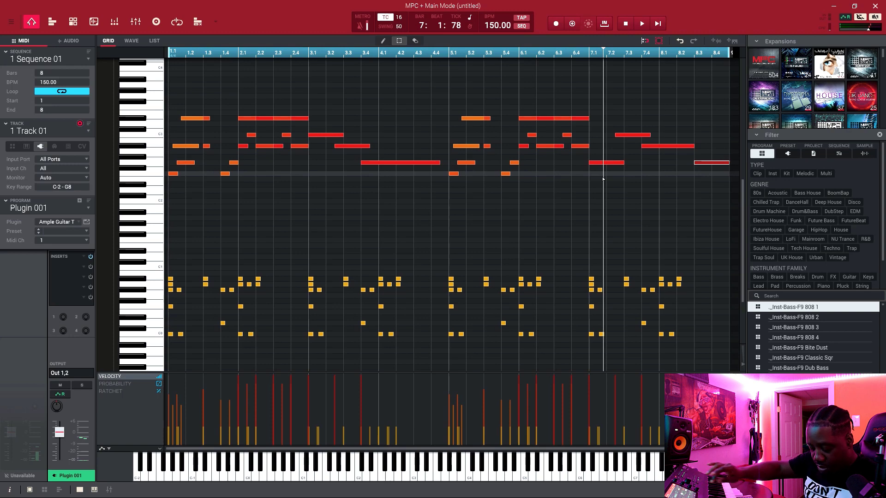
key("e")
scroll(603, 179, "down", 3)
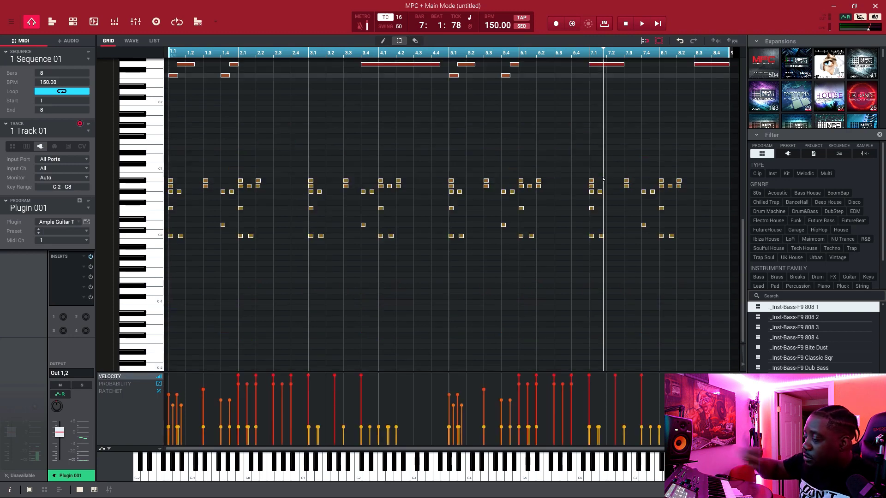
scroll(603, 179, "up", 4)
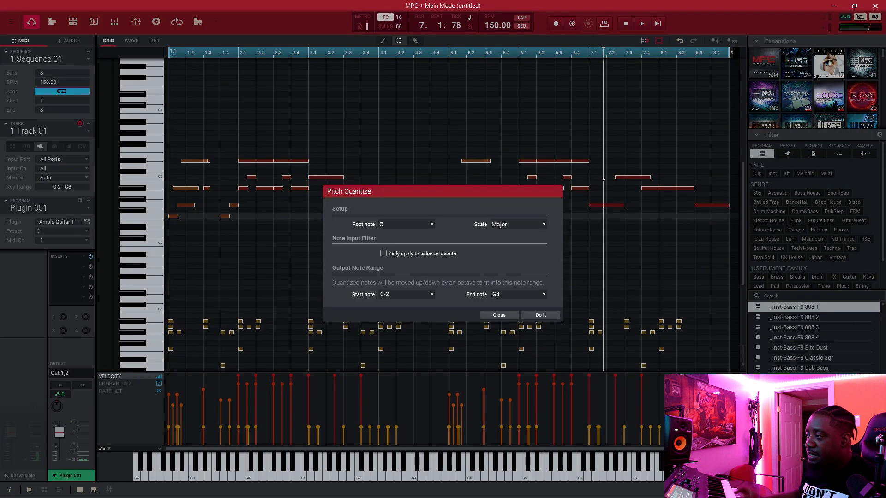
left_click(432, 223)
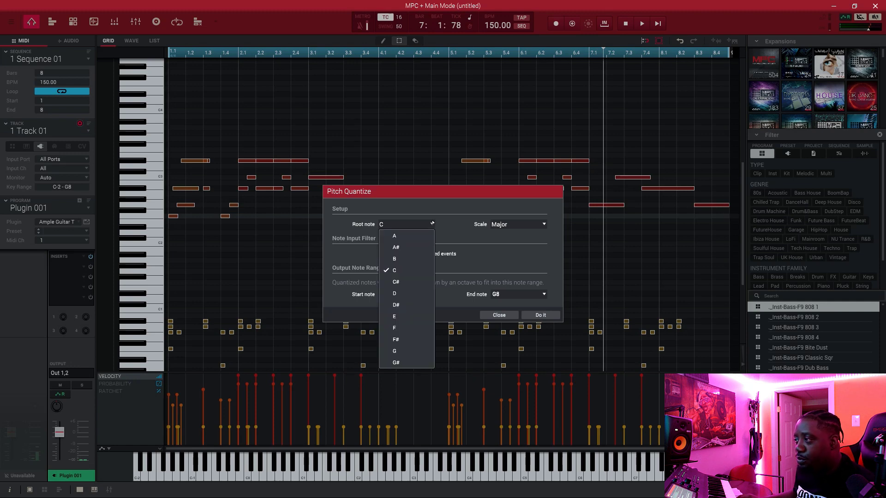
left_click(408, 328)
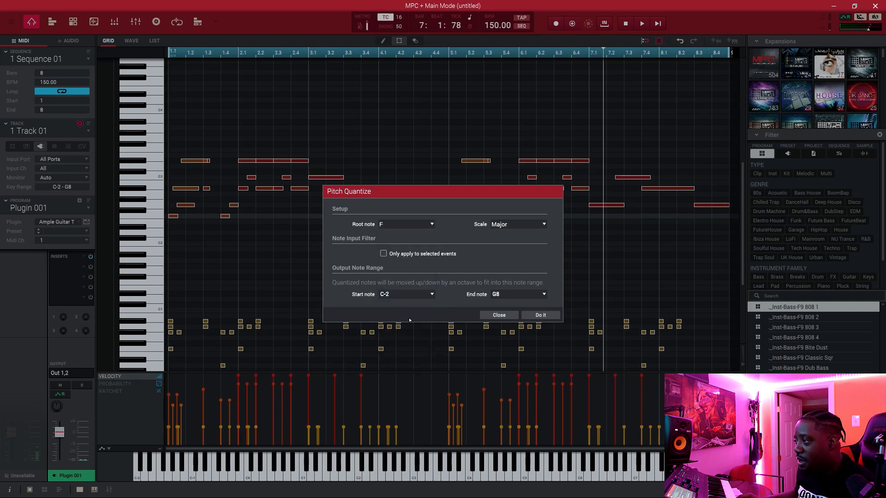
left_click(543, 224)
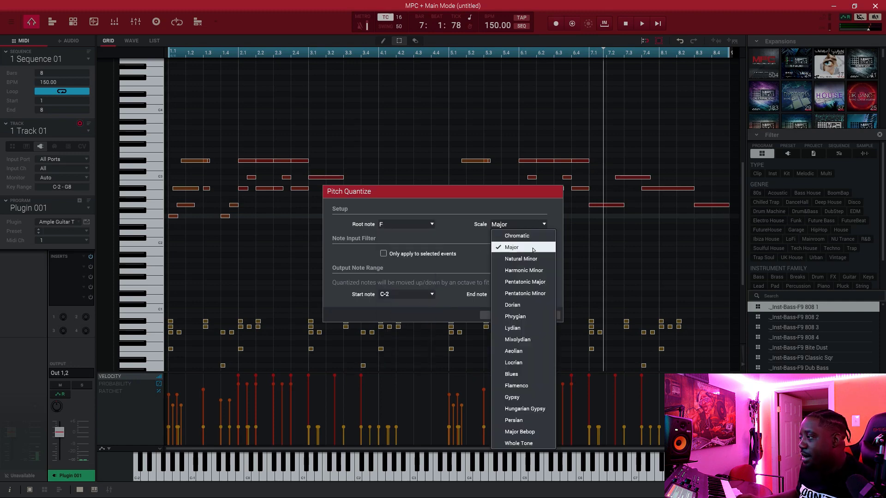
left_click(530, 260)
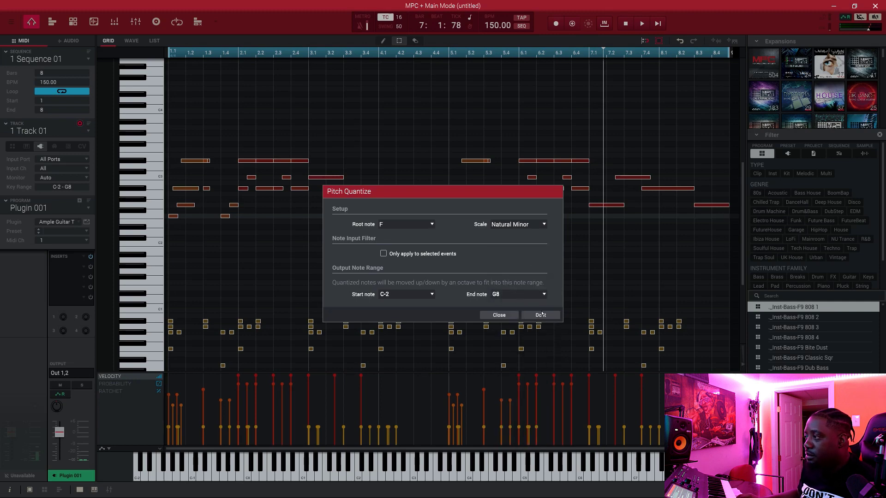
left_click(540, 315)
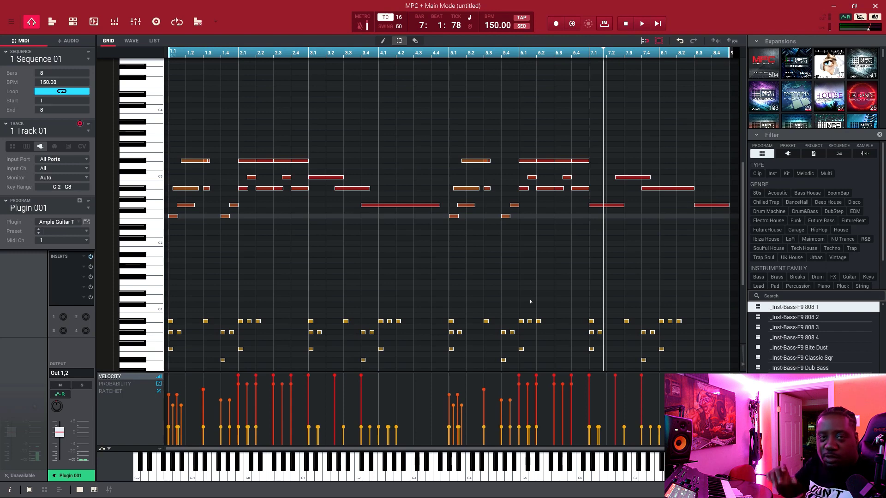
Step: Load the Guitar Rig 6 preset Too Much Character during playback and close the plugin window
key("space")
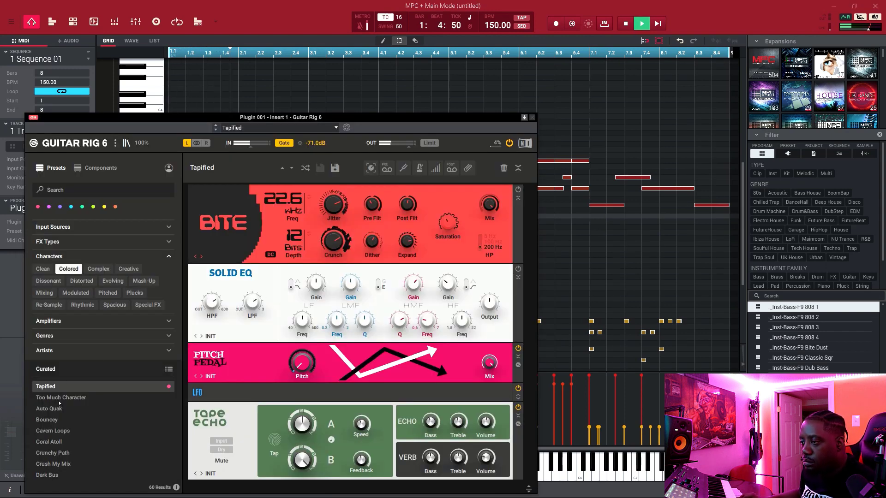
left_click(59, 399)
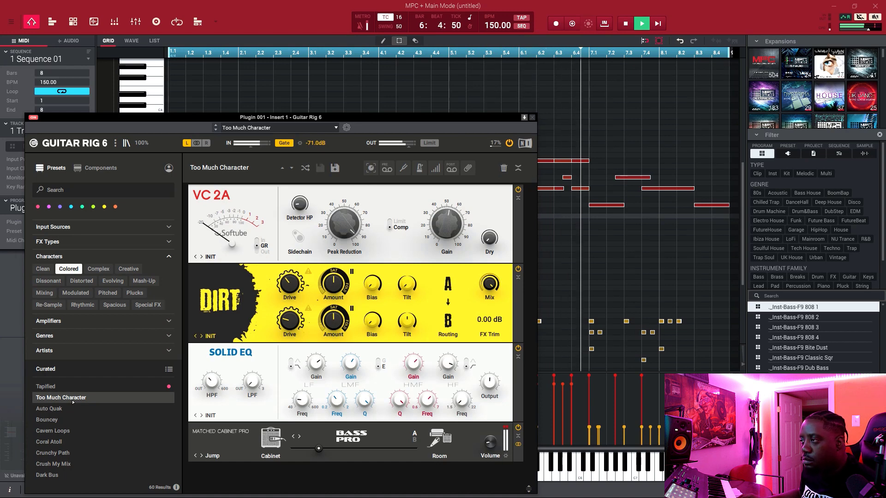
left_click(532, 118)
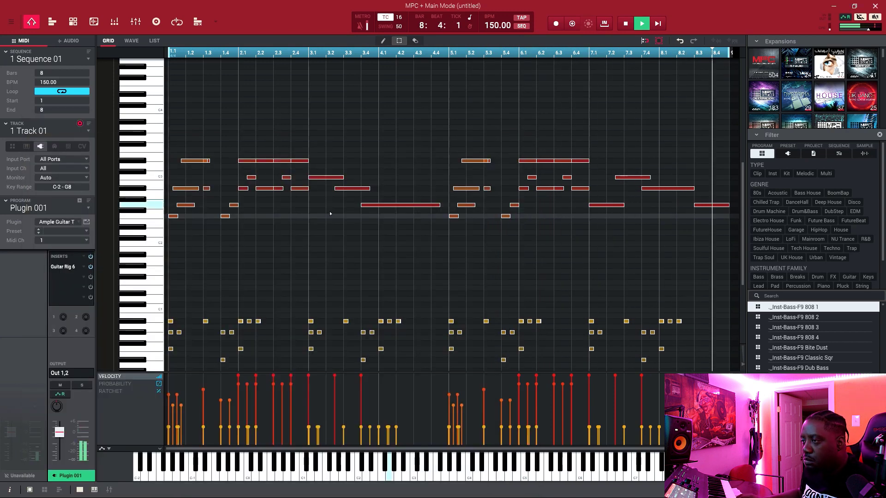
Step: Add FabFilter Pro-Q 3 to the insert slot below Guitar Rig 6
left_click(62, 280)
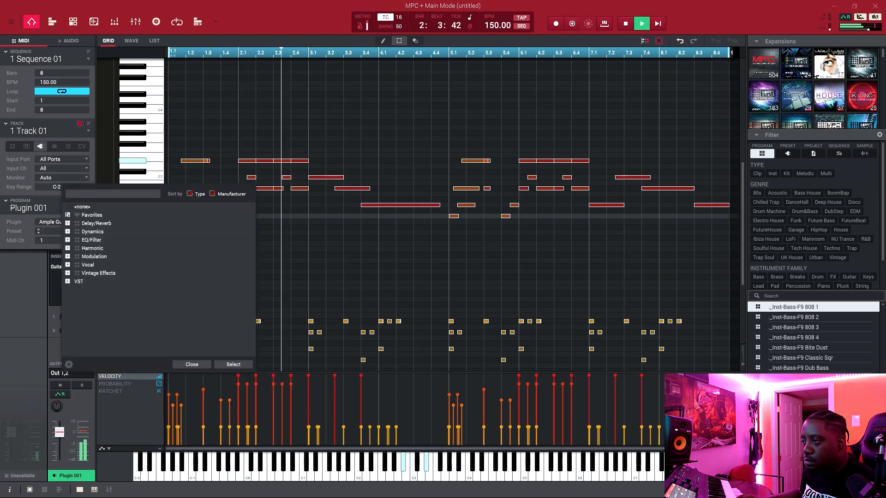
scroll(111, 284, "down", 10)
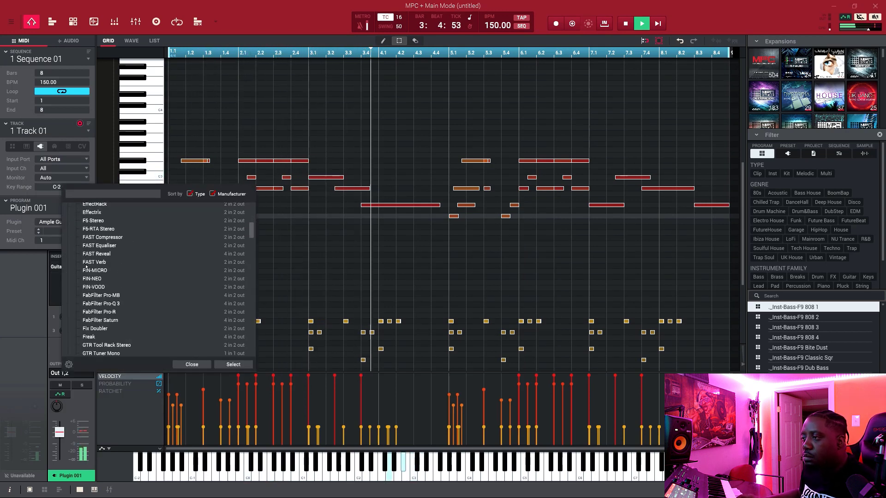
double_click(111, 280)
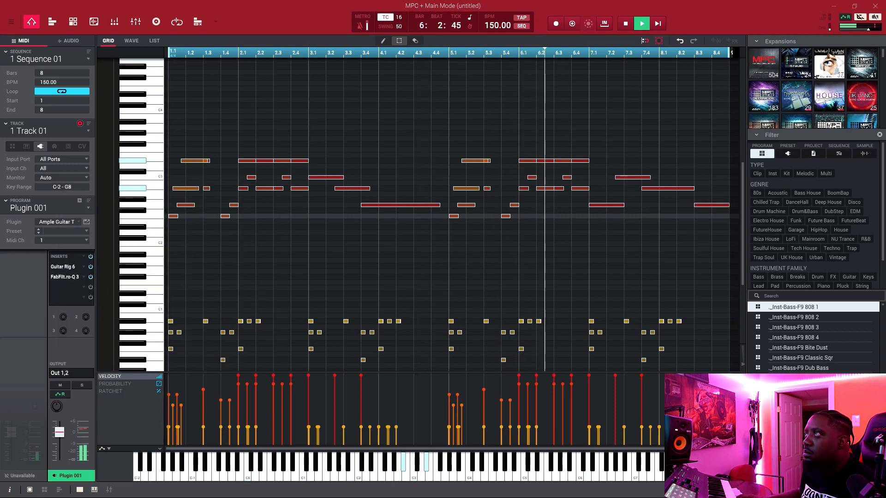
Step: Shape the low and high ends of the guitar's FabFilter Pro-Q 3 EQ curve
left_click_drag(286, 186, 272, 162)
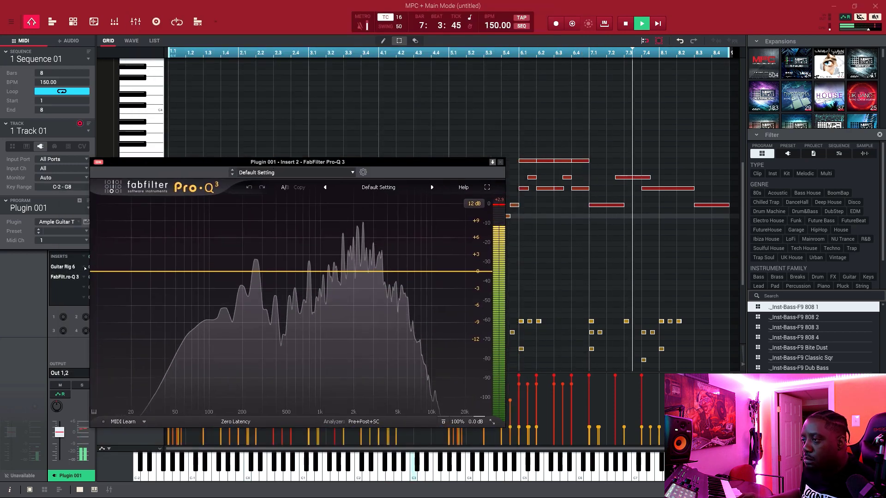
left_click_drag(97, 271, 245, 272)
left_click_drag(491, 272, 403, 312)
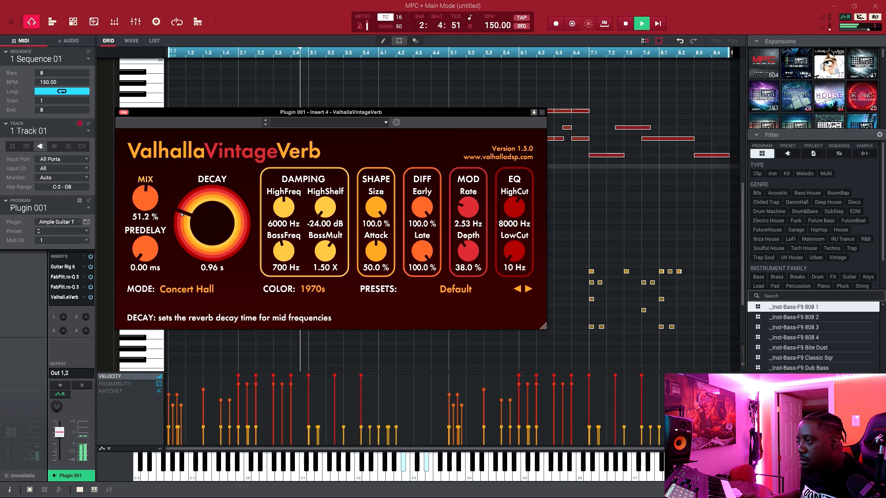
Step: In ValhallaVintageVerb, adjust the decay time and mix, set the LowCut to 1030 Hz, and stop playback
left_click_drag(182, 214, 183, 226)
left_click_drag(513, 251, 522, 184)
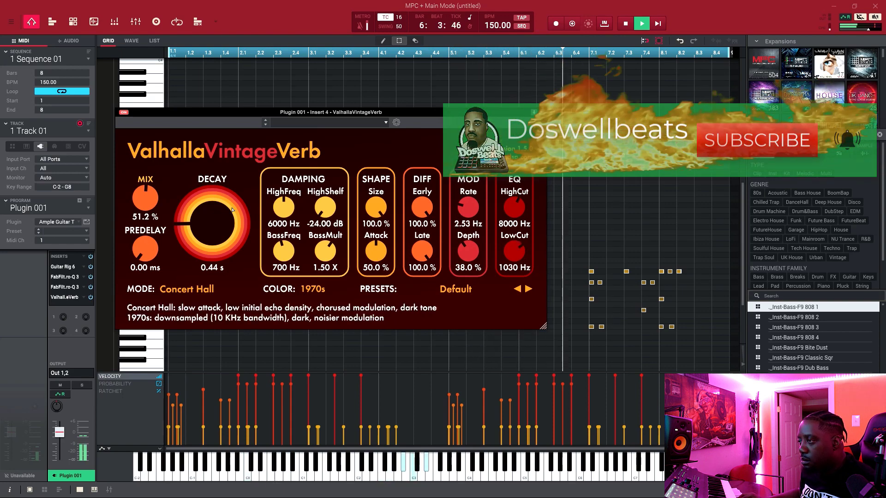
left_click_drag(182, 224, 191, 224)
left_click_drag(145, 198, 145, 194)
key("space")
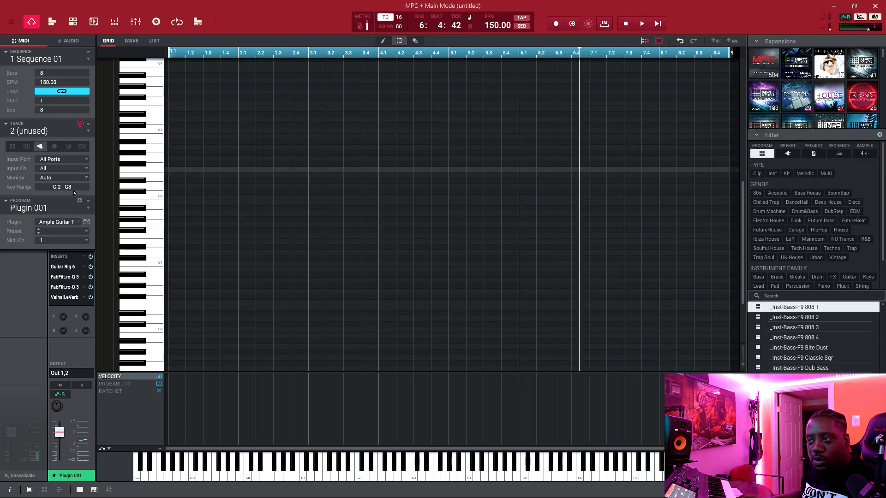
Step: Create a new plugin program on track 2 and load Xpand!2 as its instrument
left_click(80, 225)
left_click(86, 206)
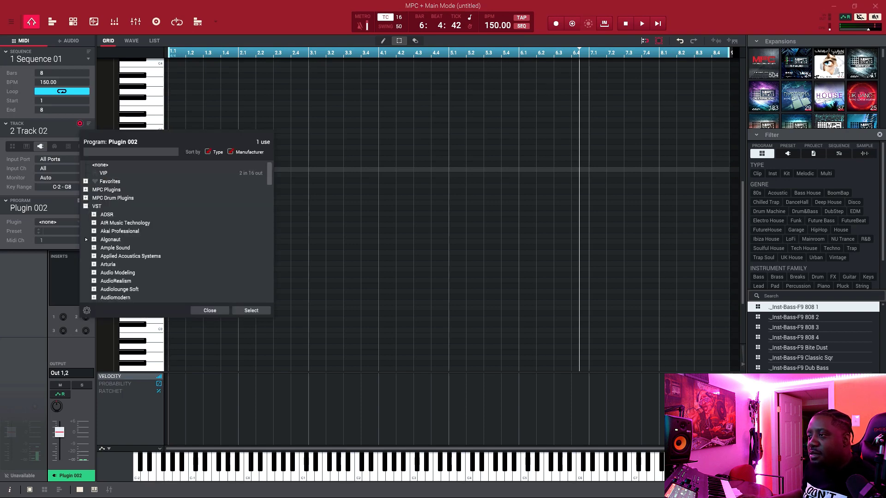
scroll(85, 240, "down", 5)
scroll(86, 241, "up", 5)
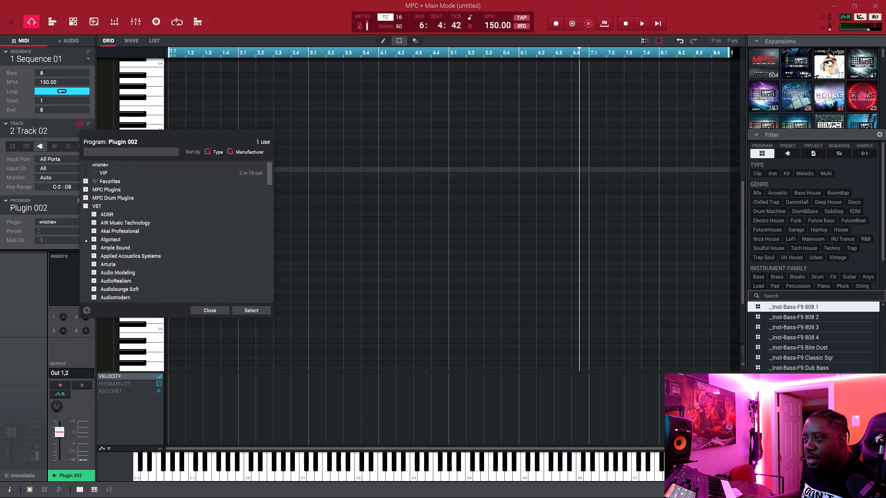
key("Escape")
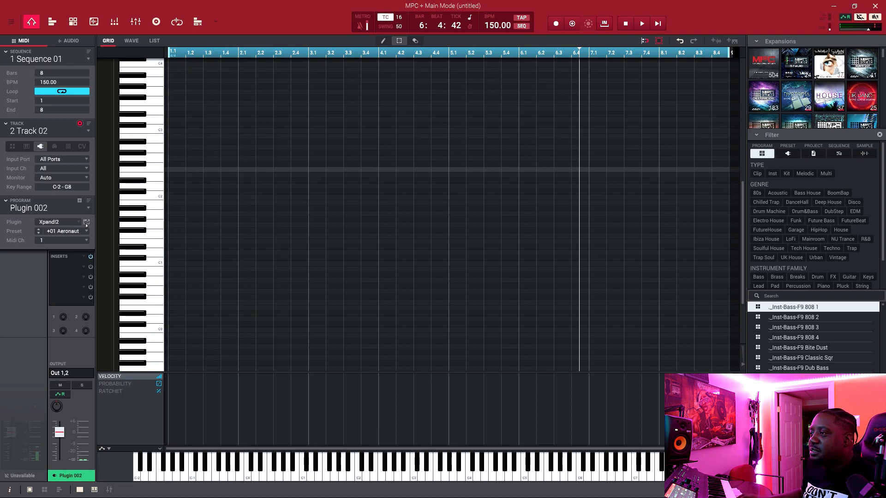
Step: Record an Xpand!2 melody across the eight bars of Track 02 and stop playback
key("space")
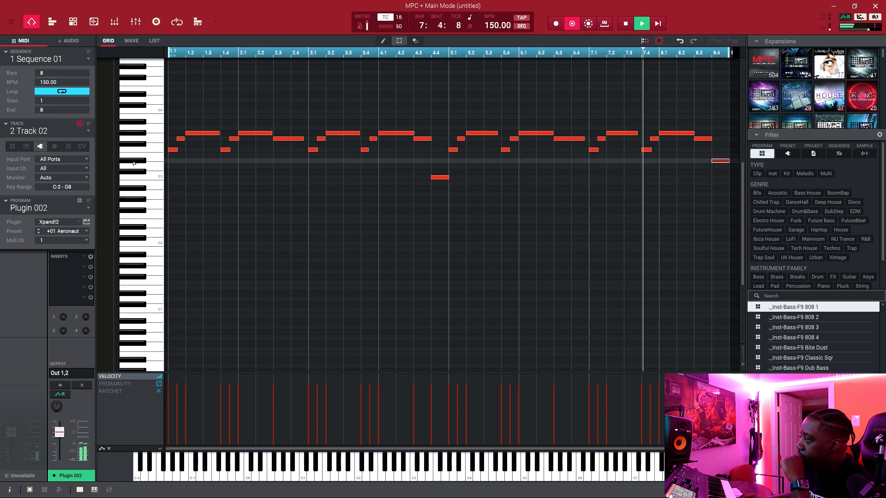
key("space")
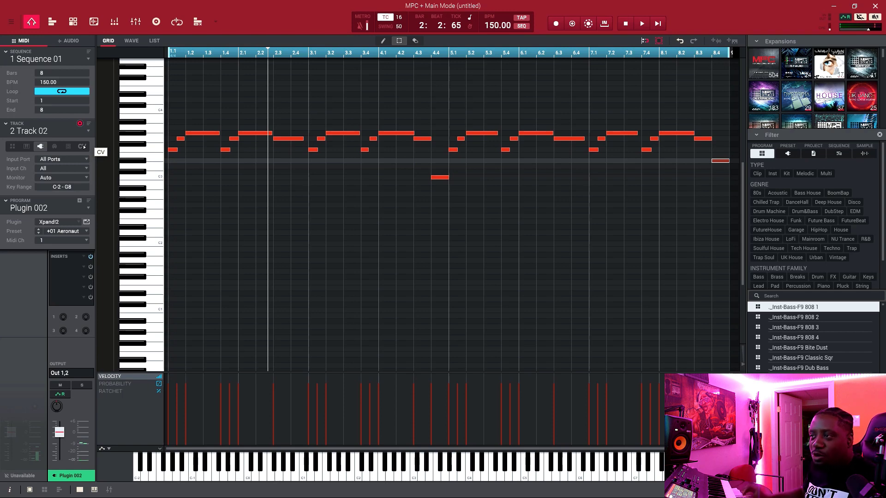
Step: Switch to track 3 with the XV-5080 plugin and record a chord progression over eight bars
left_click(89, 130)
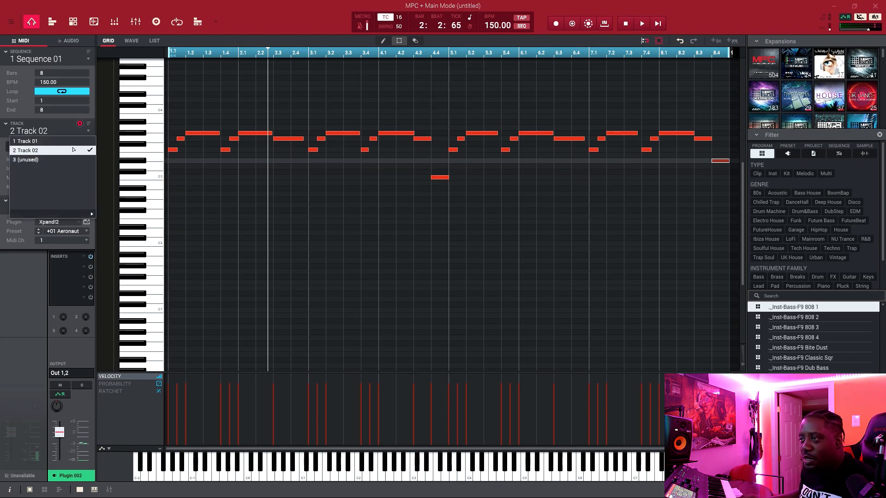
left_click(69, 150)
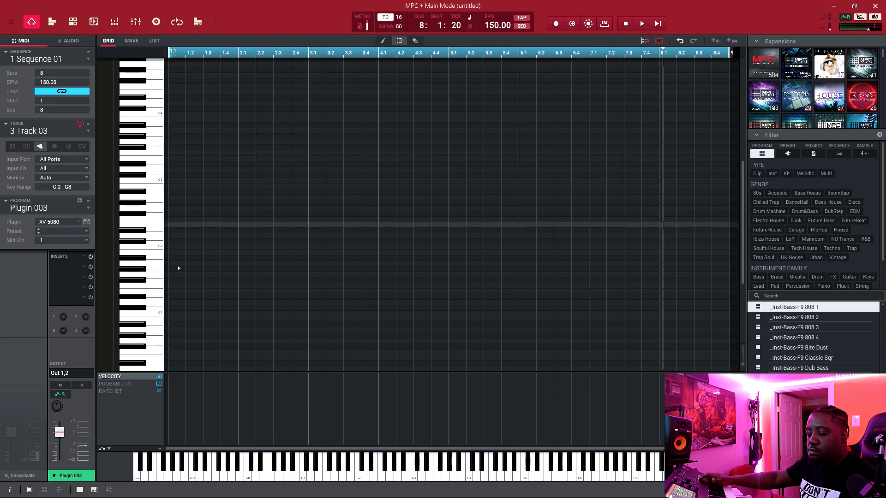
key("space")
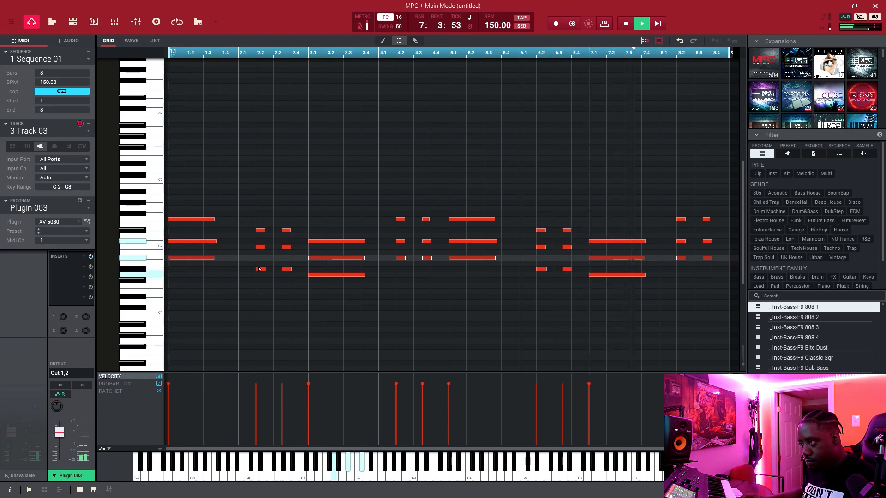
Step: Raise the pitch of all the chord notes on Track 03 and overdub a higher melody above them
key("ctrl+a")
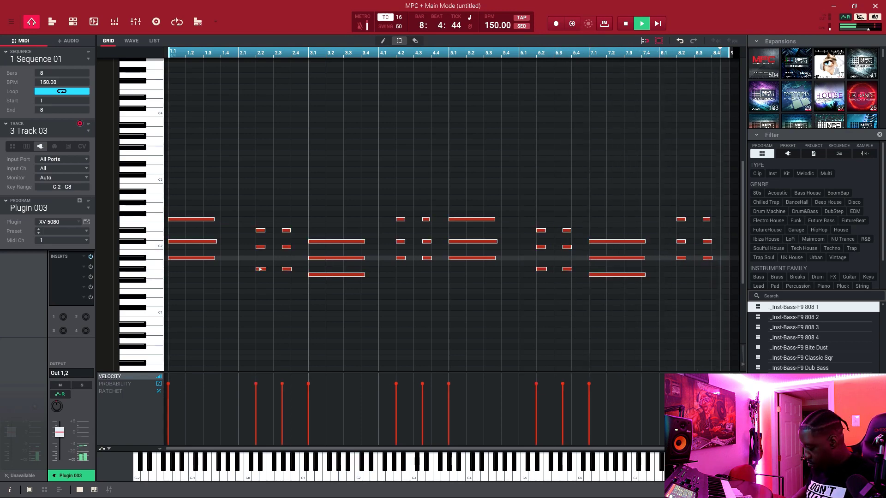
key("ctrl+z")
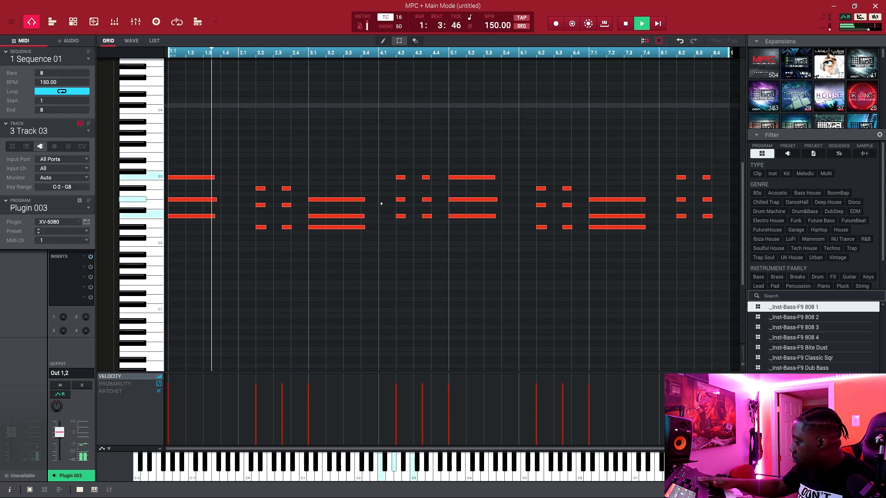
key("space")
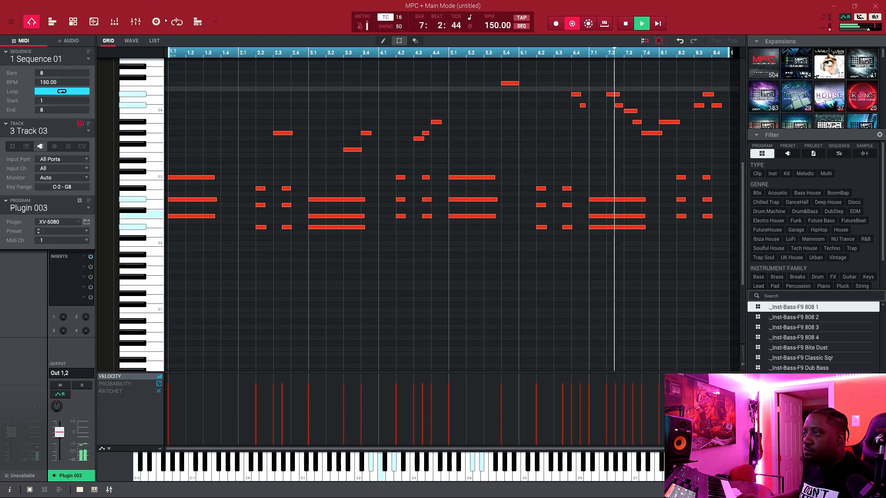
Step: View the channel mixer and return to the main note grid
left_click(135, 21)
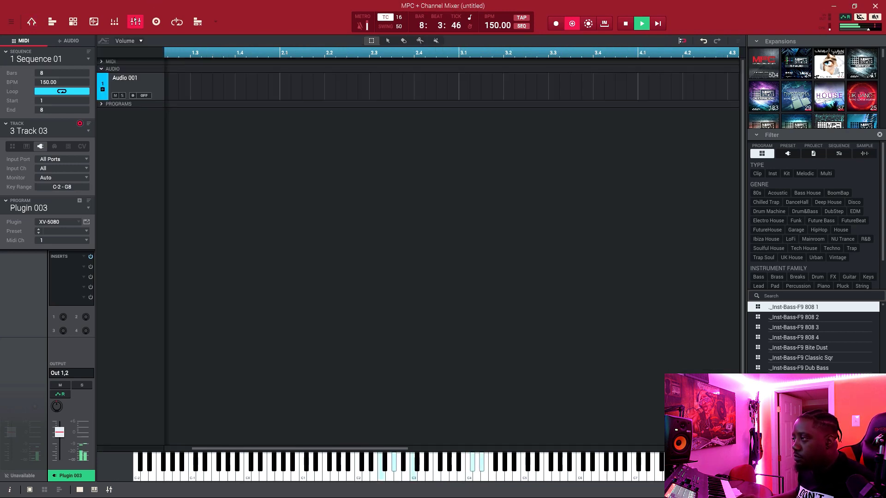
left_click(32, 21)
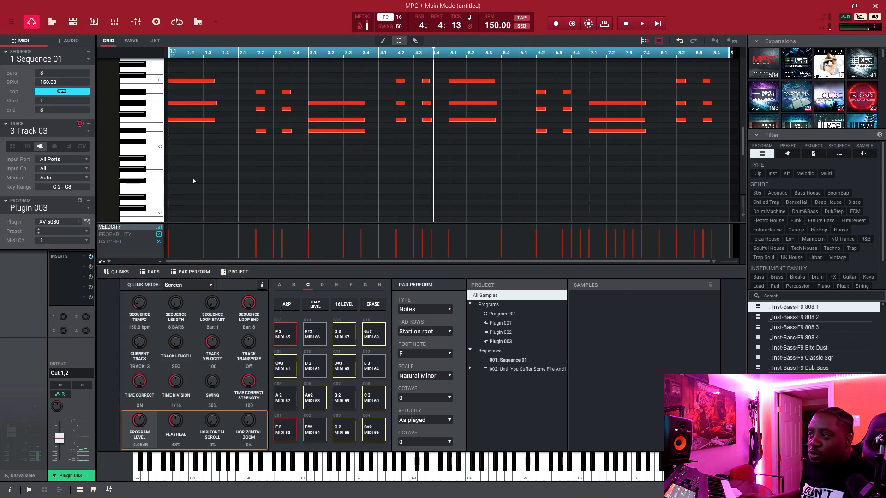
Step: Select the lowest note of every chord on Track 03 and copy them to Track 04 with the MODO BASS plugin
left_click_drag(193, 181, 221, 114)
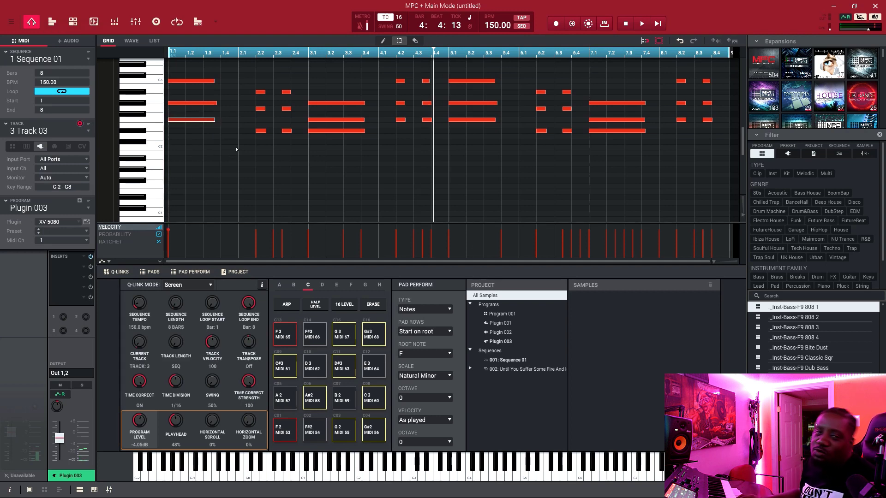
left_click_drag(261, 158, 381, 211)
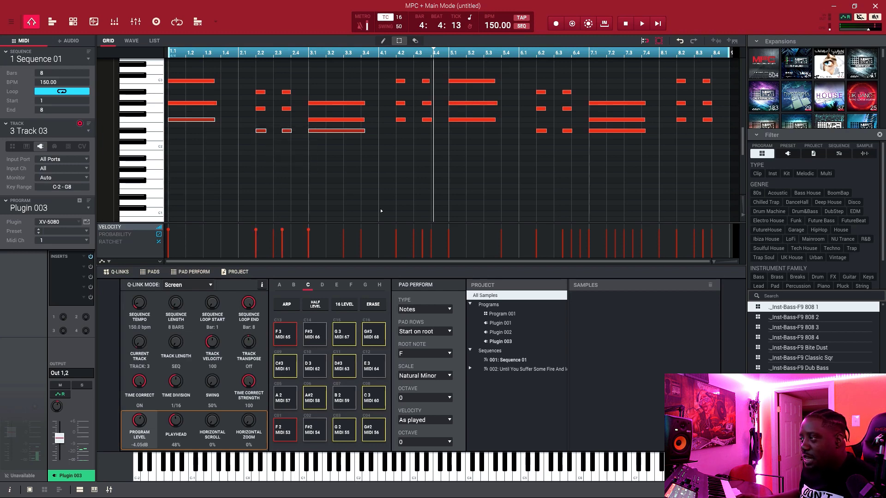
left_click_drag(407, 159, 449, 113)
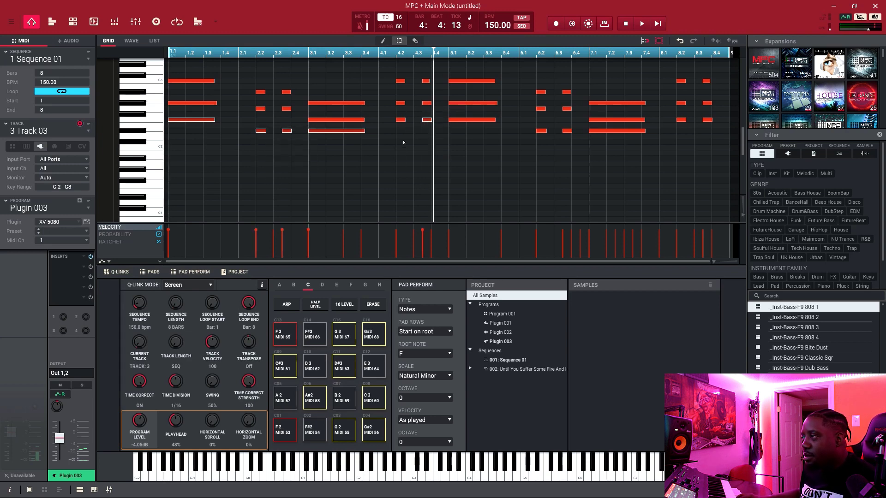
left_click_drag(392, 153, 470, 123)
left_click_drag(538, 181, 597, 127)
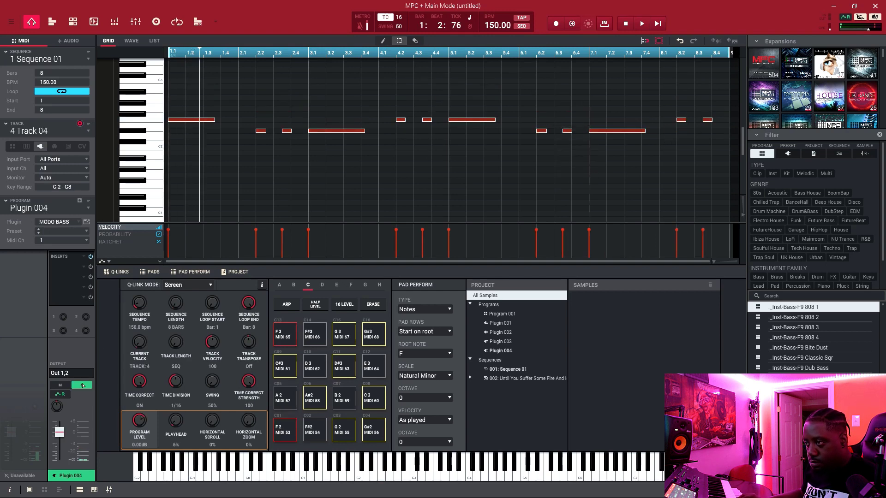
Step: Play back the bass line on Track 04 and lower its program level to about -12.35 dB
key("space")
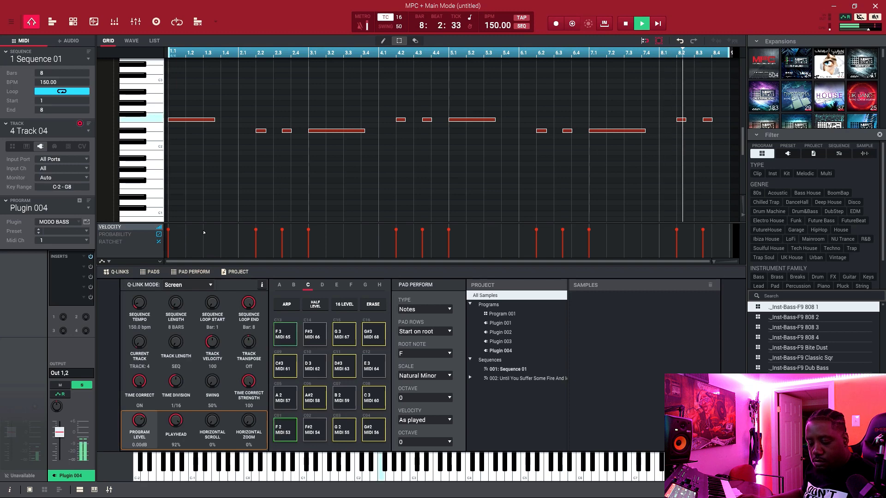
left_click_drag(59, 432, 59, 450)
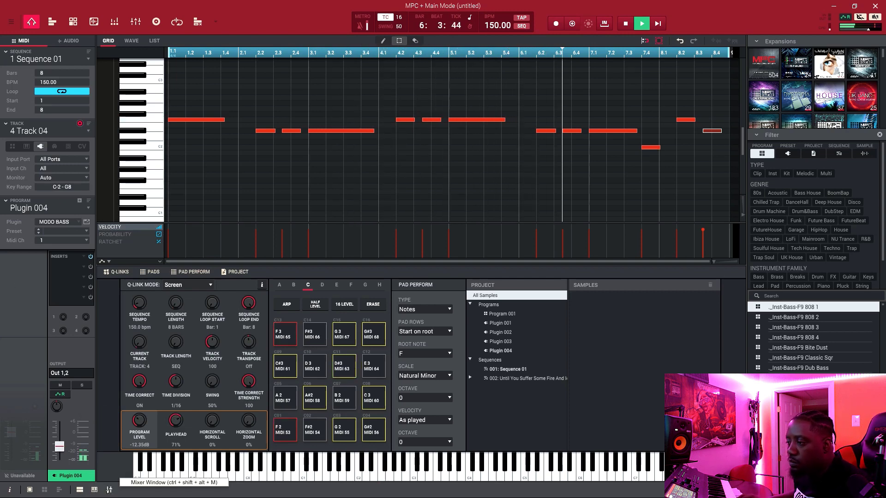
Step: Enlarge the note grid and play in an eight-bar closed hi-hat pattern on pad A12 of the Daytona kit on Track 30
left_click(80, 490)
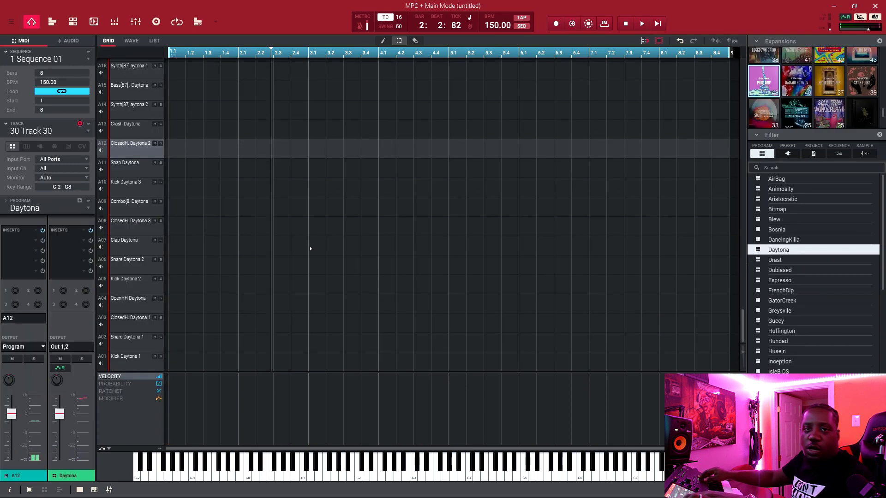
key("space")
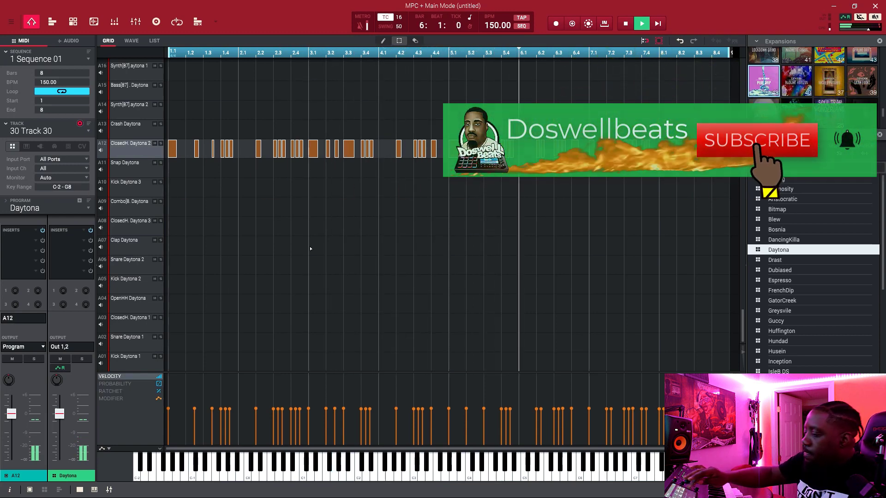
Step: Humanize only the velocities of the Track 30 hi-hat notes at 45% strength and redraw them freehand as rising and falling ramps
key("ctrl+h")
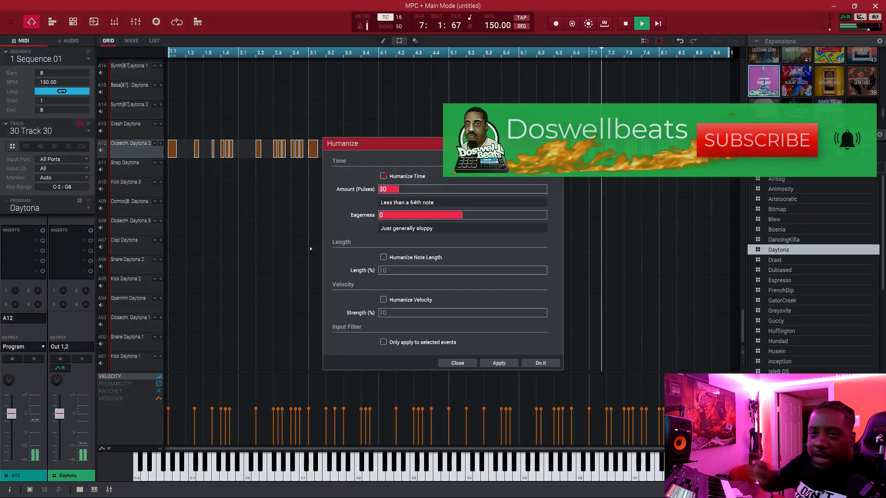
left_click(384, 176)
left_click(385, 301)
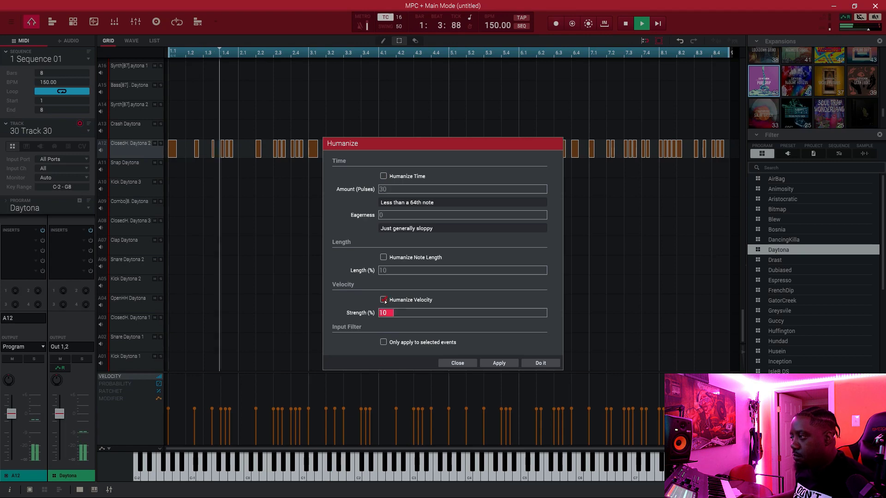
left_click(453, 312)
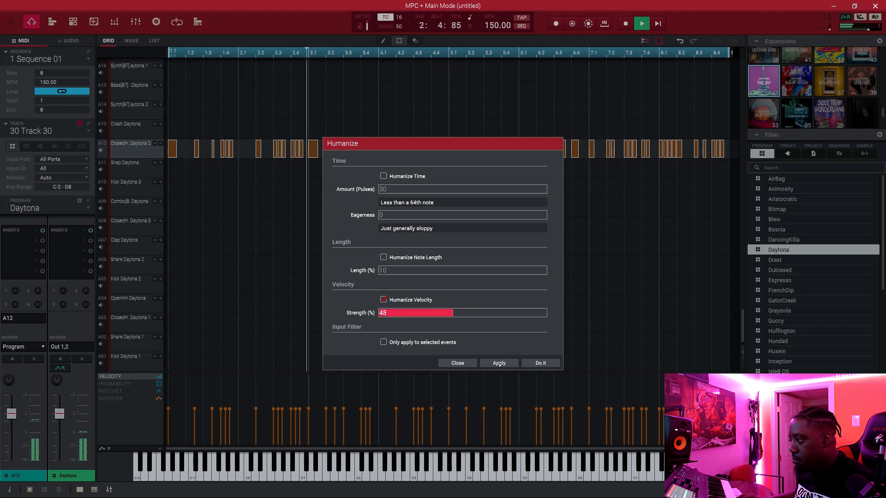
left_click(499, 363)
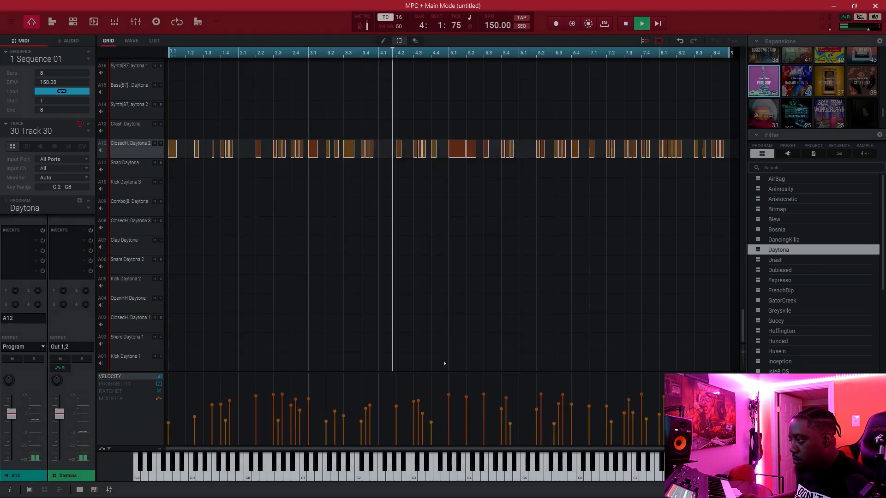
left_click(457, 363)
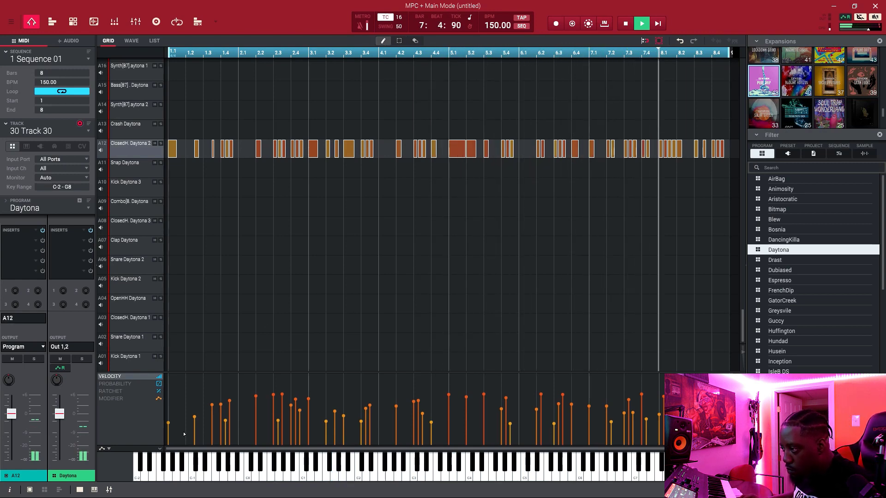
mouse_move(211, 412)
left_mouse_down()
mouse_move(238, 397)
mouse_move(278, 436)
mouse_move(313, 397)
mouse_move(341, 420)
mouse_move(363, 422)
mouse_move(388, 403)
mouse_move(437, 422)
mouse_move(494, 397)
mouse_move(521, 418)
mouse_move(561, 421)
mouse_move(595, 407)
mouse_move(645, 424)
left_mouse_up()
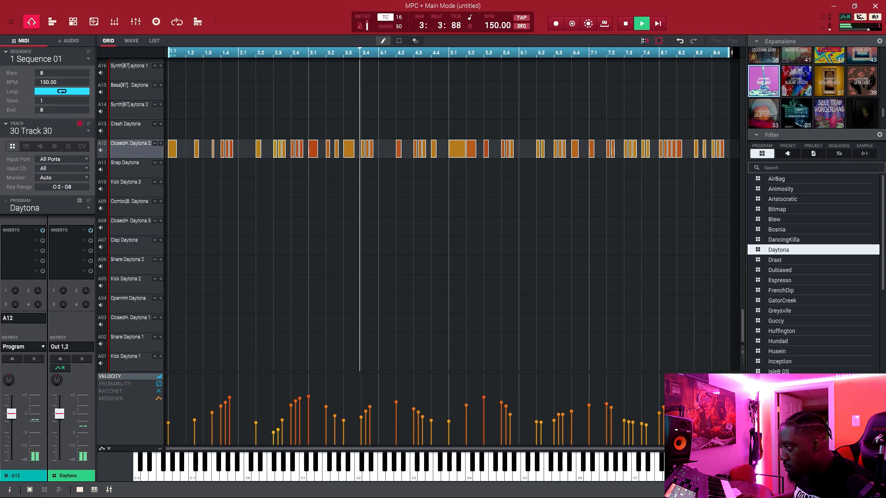